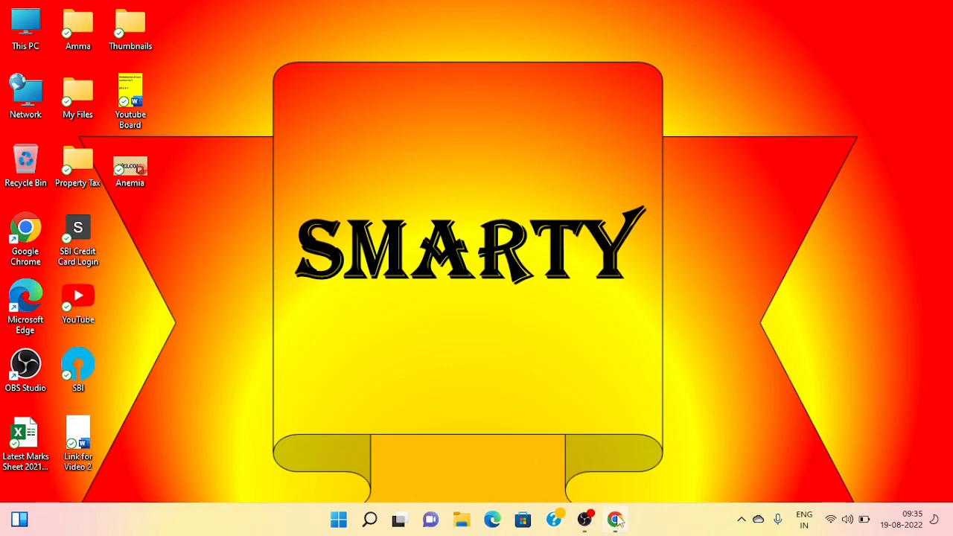
Step: Sign in to Gmail in Chrome with the school work account and its password
{"action": "left_click", "coordinate": [616, 519]}
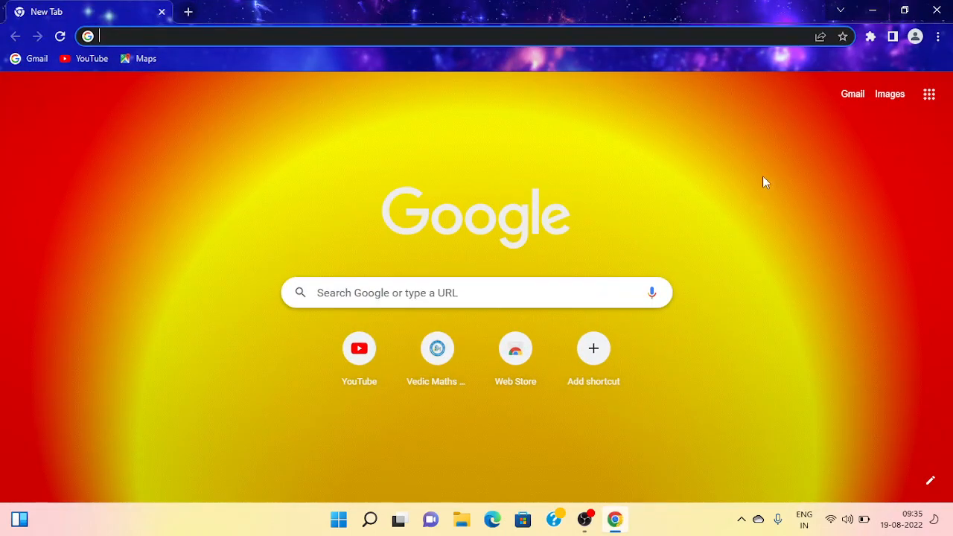
{"action": "left_click", "coordinate": [853, 100]}
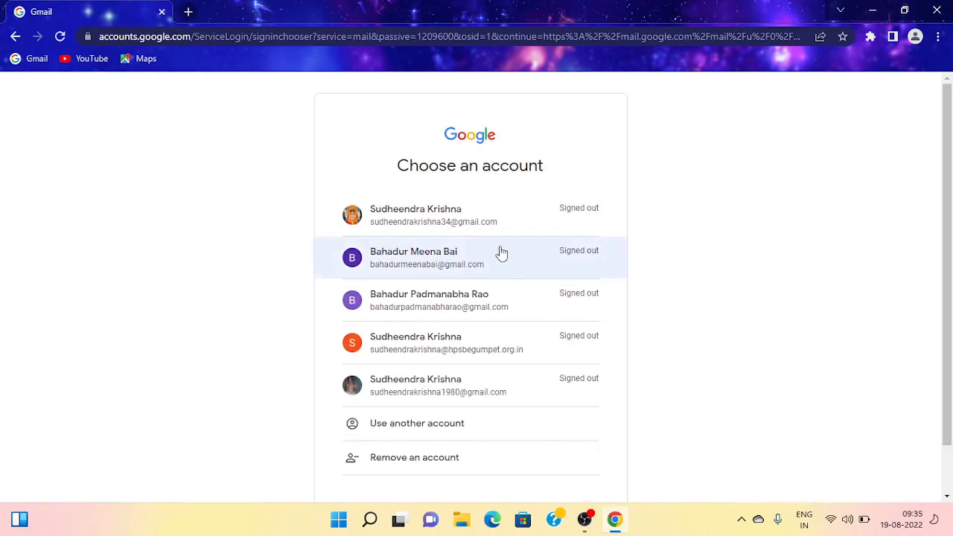
{"action": "left_click", "coordinate": [484, 342]}
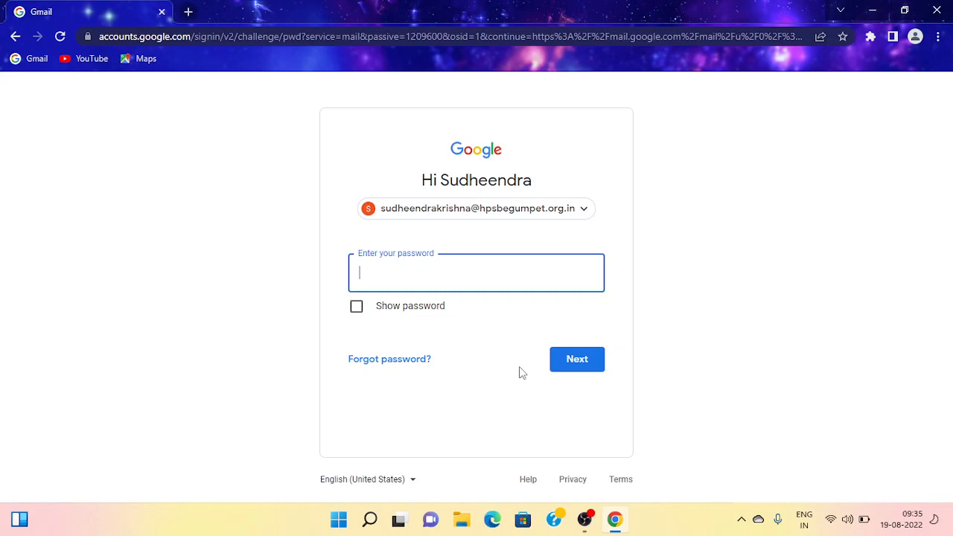
{"action": "type", "text": "•••••••••••••••"}
{"action": "left_click", "coordinate": [581, 364]}
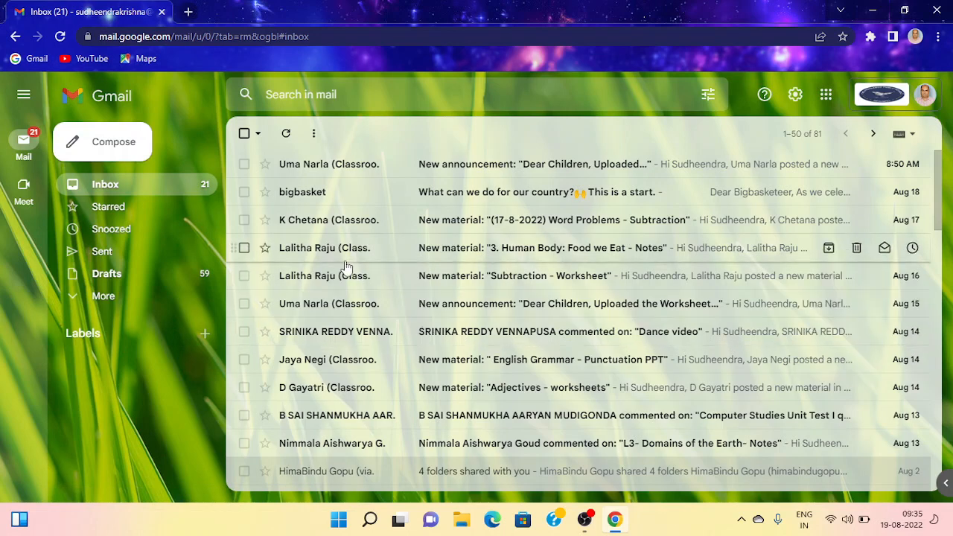
Step: Open Google Contacts in a new tab from the Google apps menu
{"action": "left_click", "coordinate": [826, 104]}
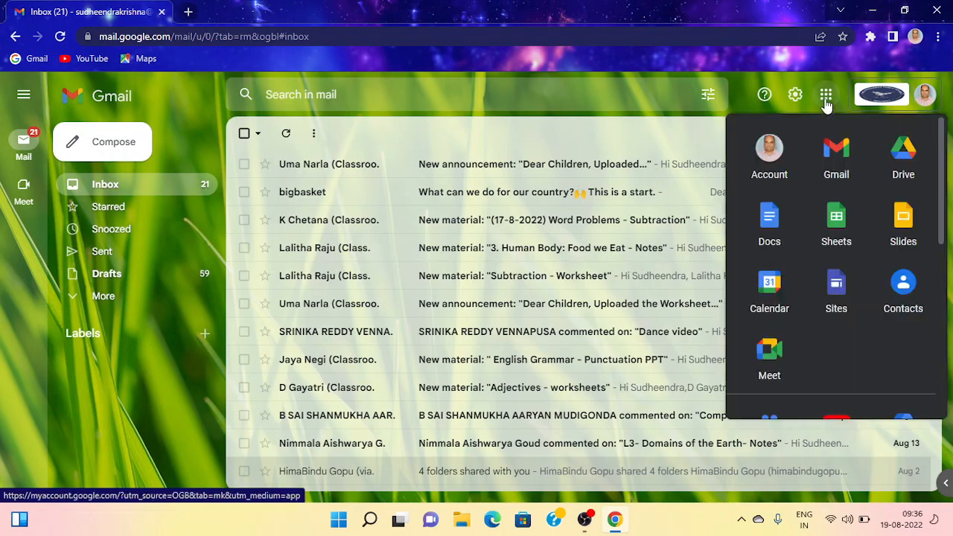
{"action": "left_click", "coordinate": [903, 284]}
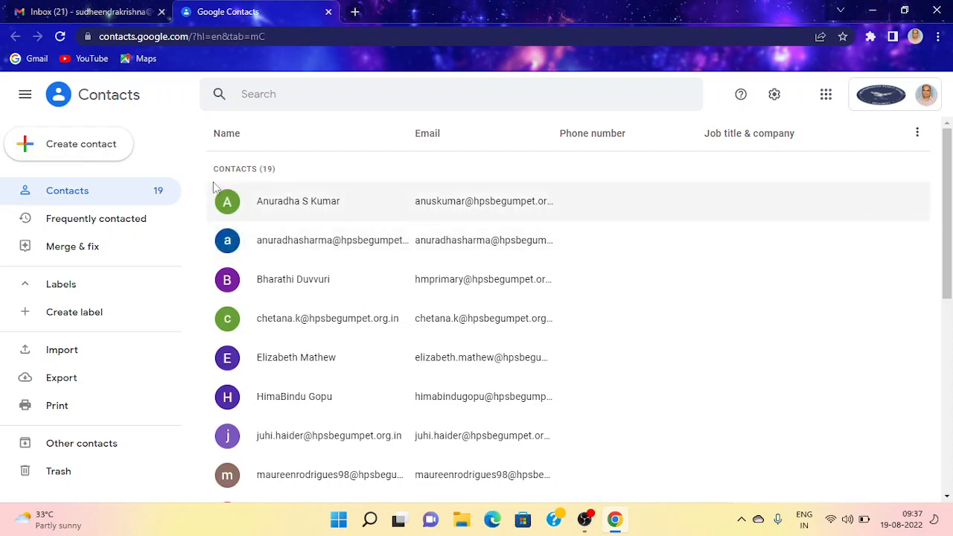
Step: Open the Create multiple contacts form from the Create contact menu
{"action": "left_click", "coordinate": [87, 160]}
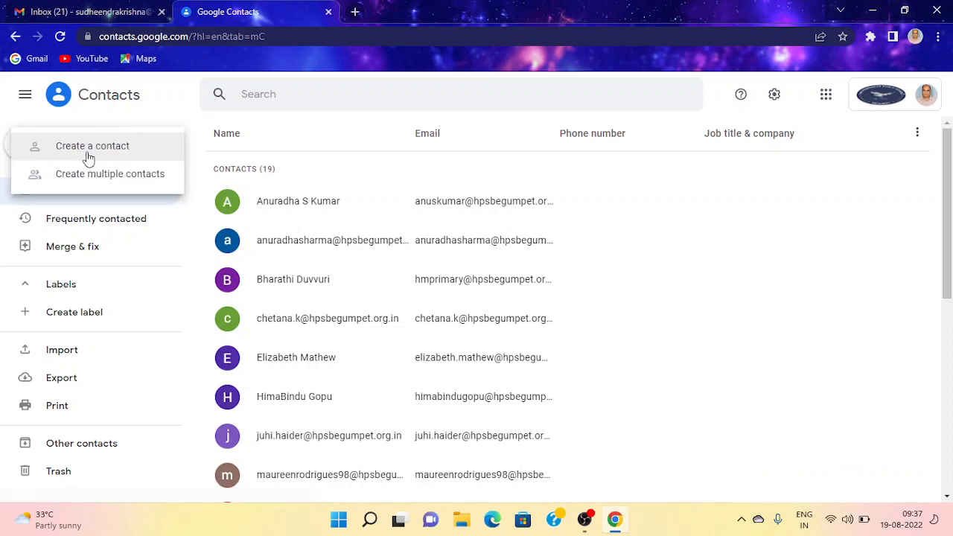
{"action": "left_click", "coordinate": [692, 200]}
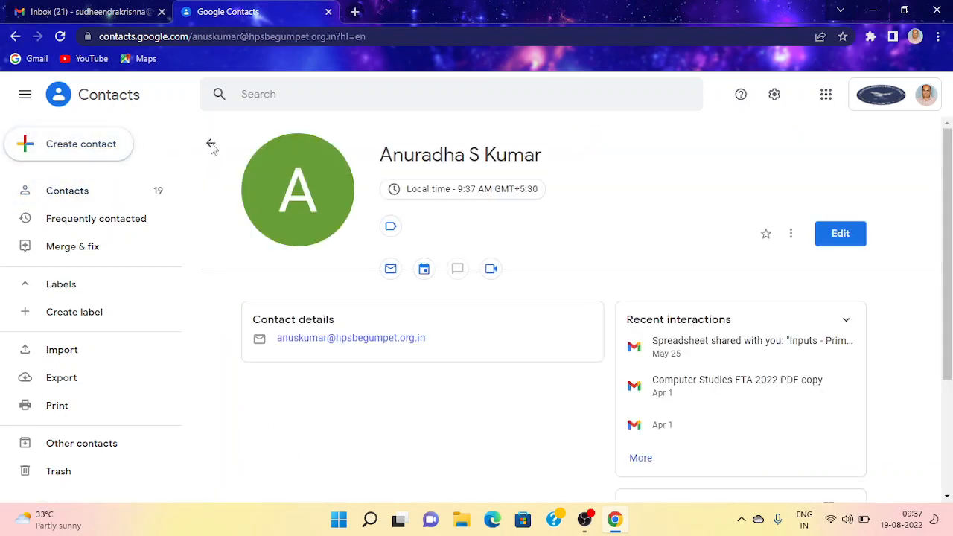
{"action": "left_click", "coordinate": [211, 145]}
{"action": "left_click", "coordinate": [117, 159]}
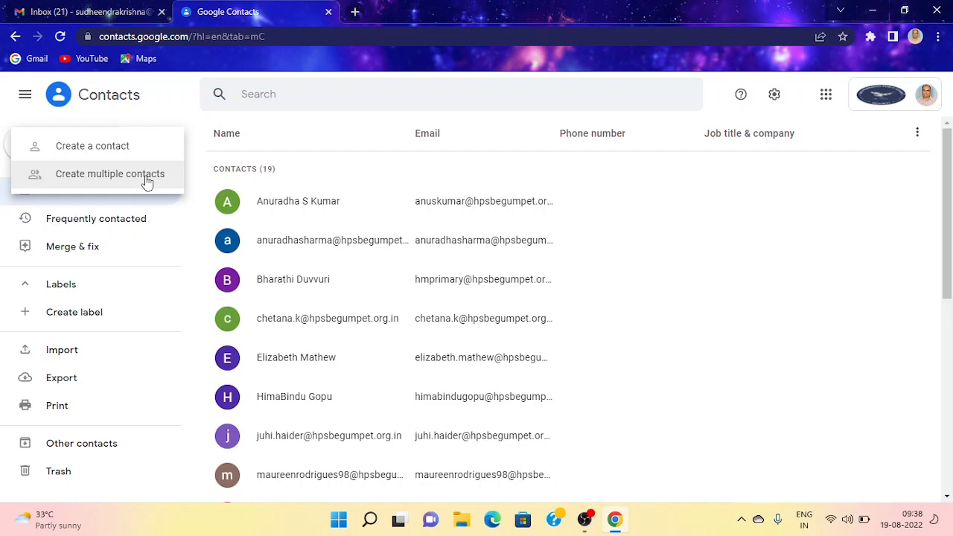
{"action": "left_click", "coordinate": [146, 181]}
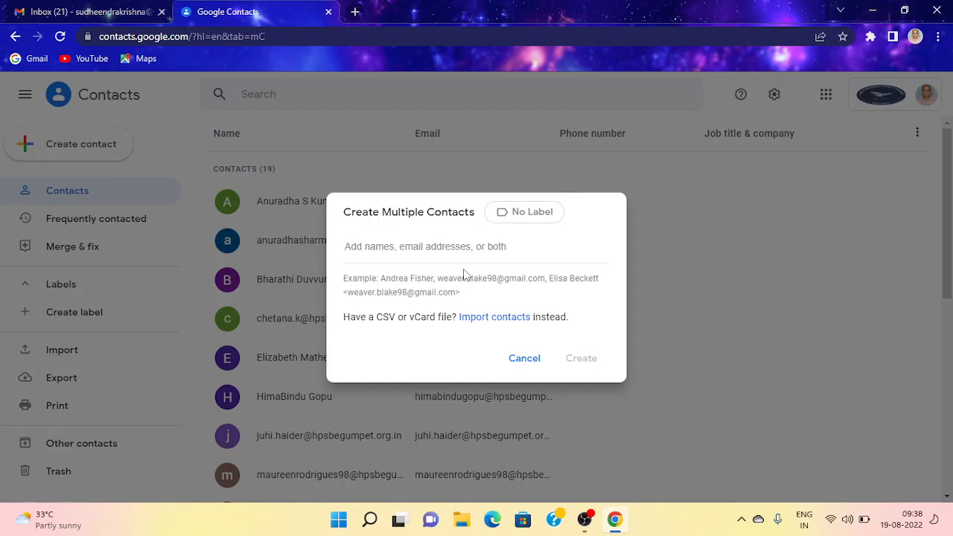
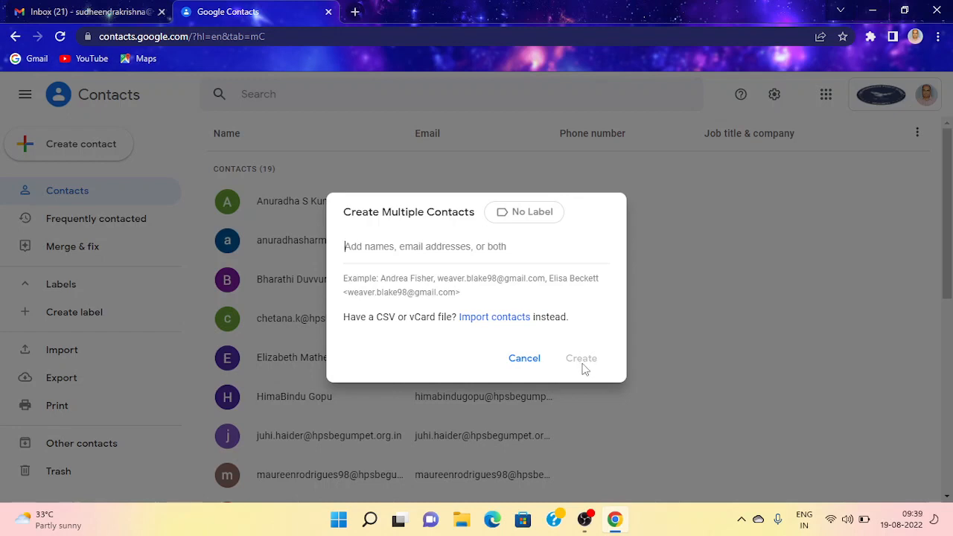
Step: Enter a contact's e-mail address in the multiple-contacts form, erase it, and dismiss the form
{"action": "left_click", "coordinate": [694, 159]}
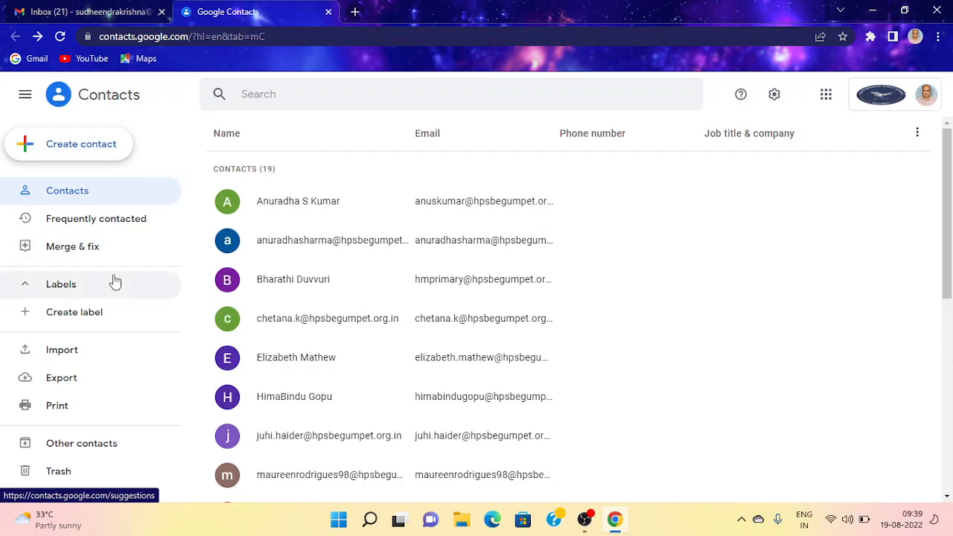
Step: Create a new contact label named 'Teachers'
{"action": "left_click", "coordinate": [80, 320]}
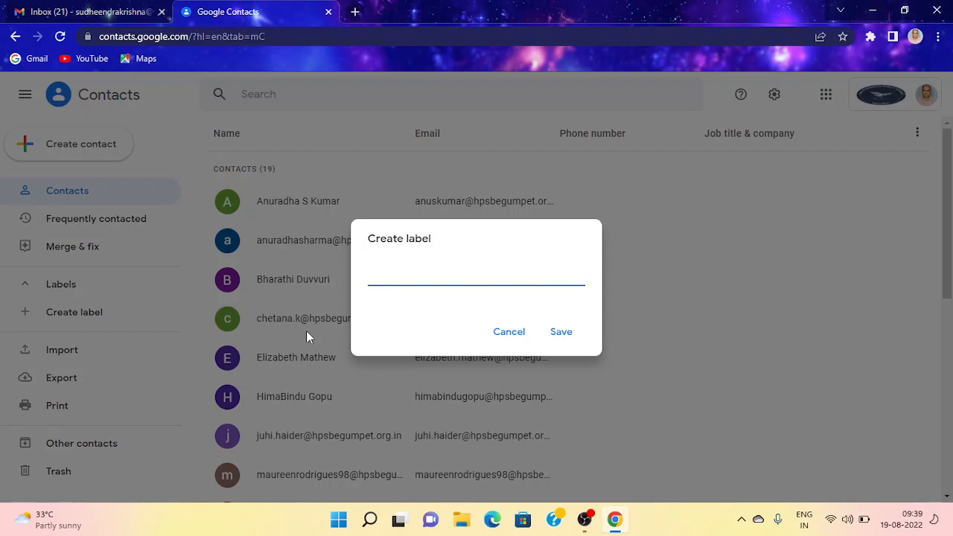
{"action": "type", "text": "Teachers"}
{"action": "left_click", "coordinate": [560, 332]}
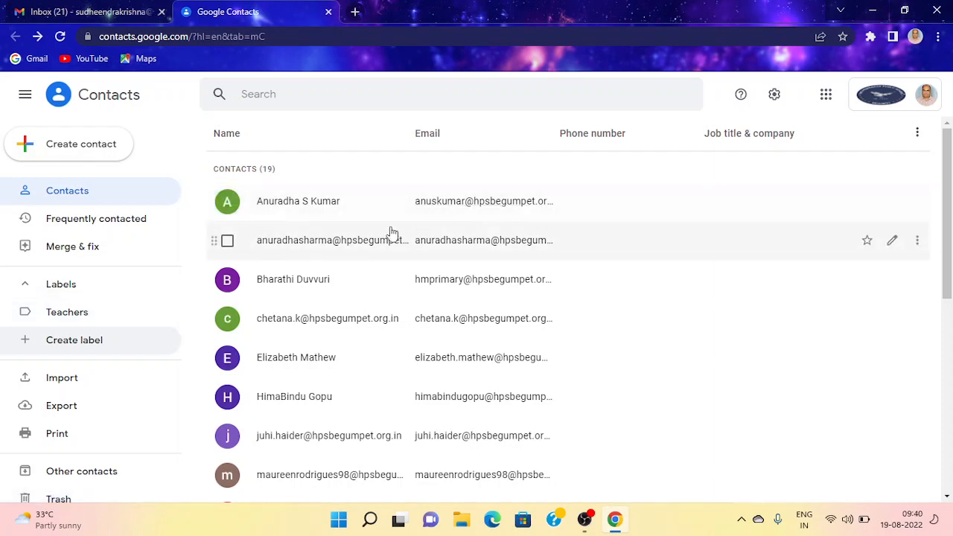
Step: Select the first eight contacts in the list and apply the Teachers label to them
{"action": "left_click", "coordinate": [231, 209]}
{"action": "left_click", "coordinate": [229, 241]}
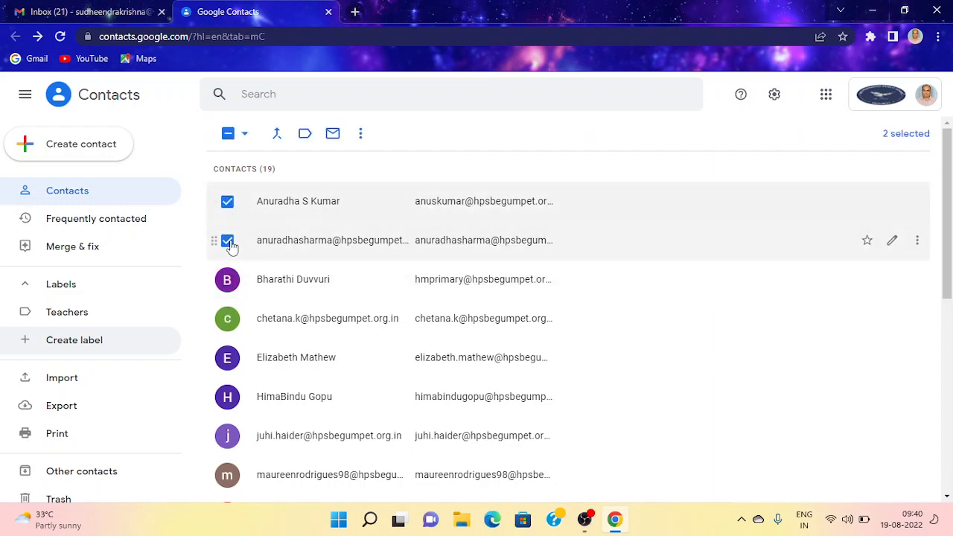
{"action": "left_click", "coordinate": [227, 280]}
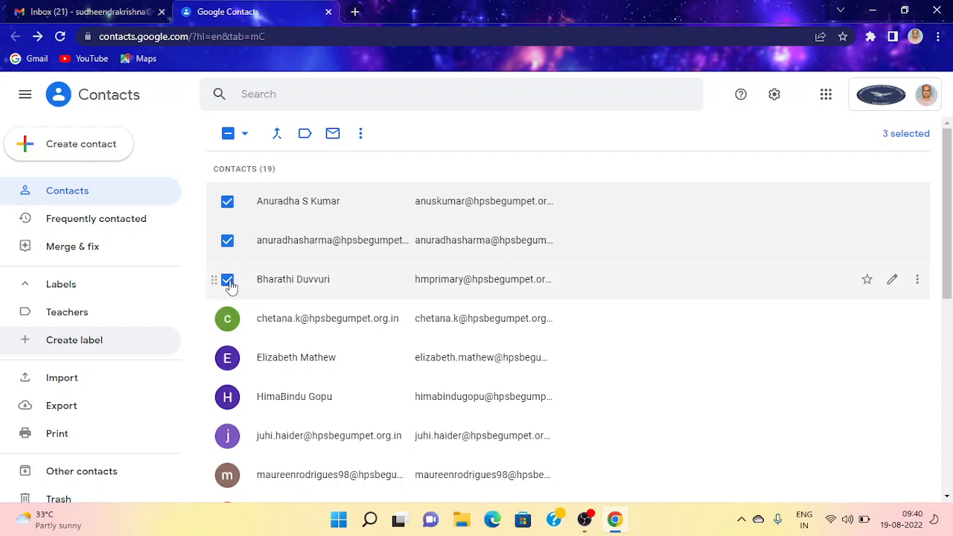
{"action": "left_click", "coordinate": [227, 320]}
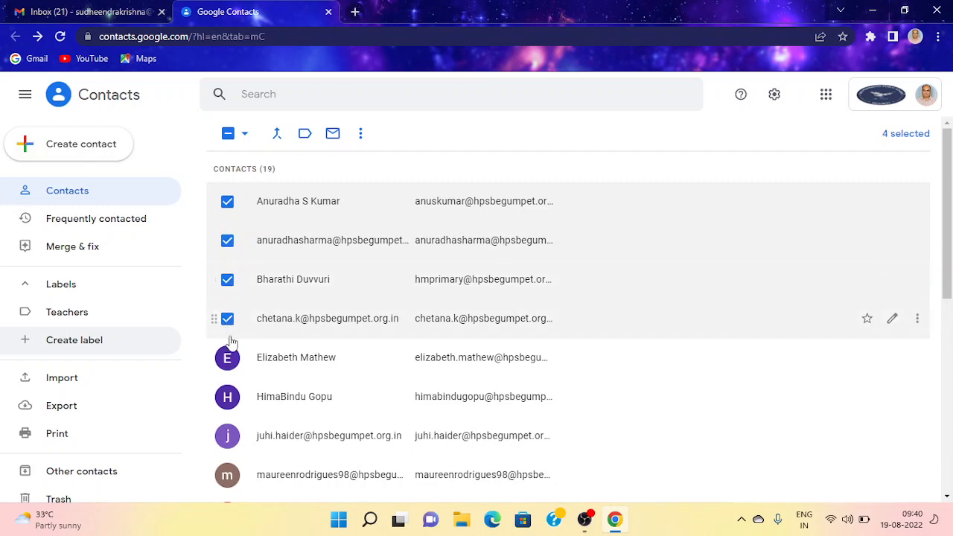
{"action": "left_click", "coordinate": [227, 359]}
{"action": "left_click", "coordinate": [227, 397]}
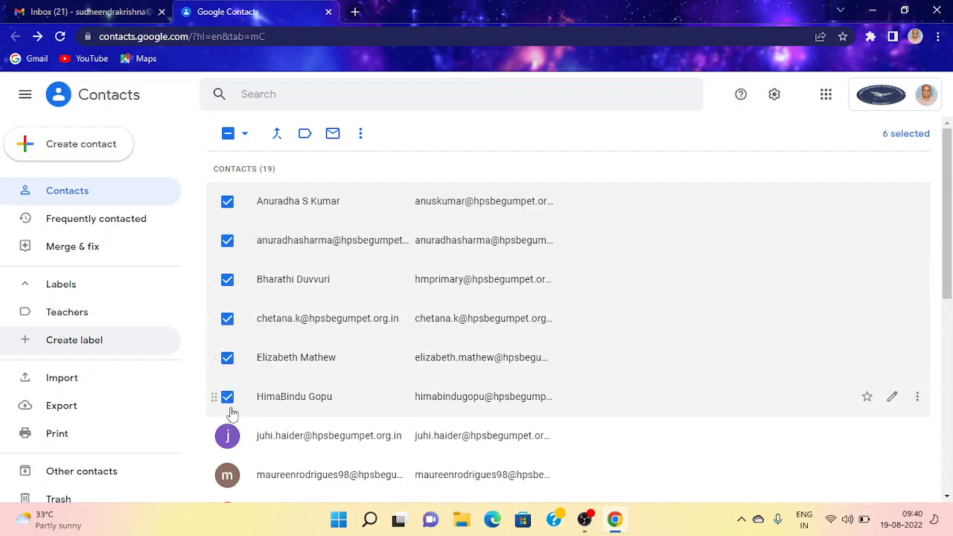
{"action": "left_click", "coordinate": [228, 436]}
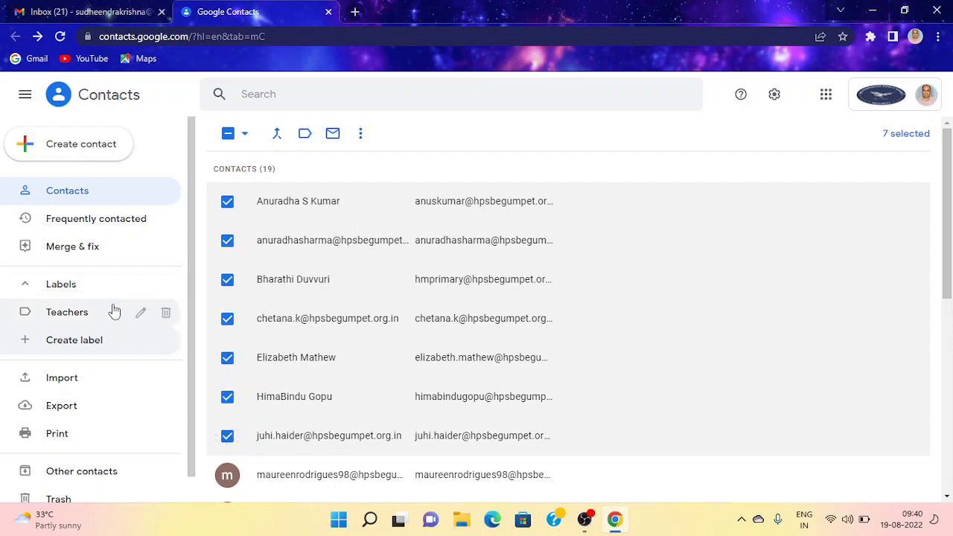
{"action": "left_click", "coordinate": [227, 474]}
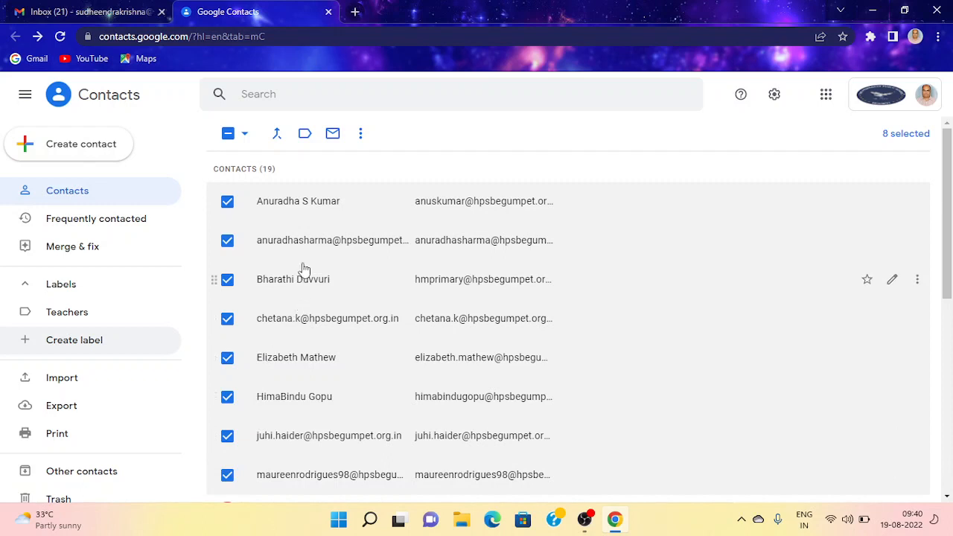
{"action": "left_click", "coordinate": [305, 137]}
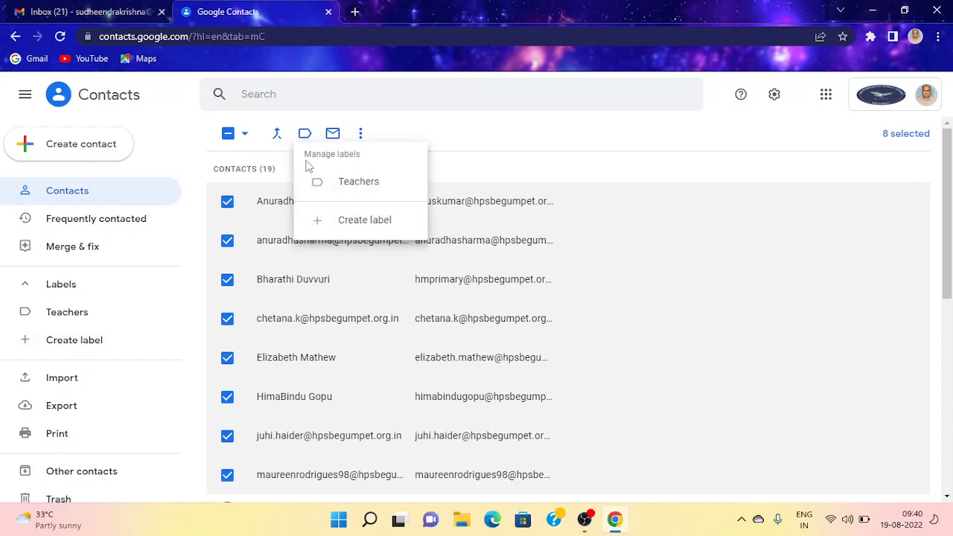
{"action": "left_click", "coordinate": [357, 191]}
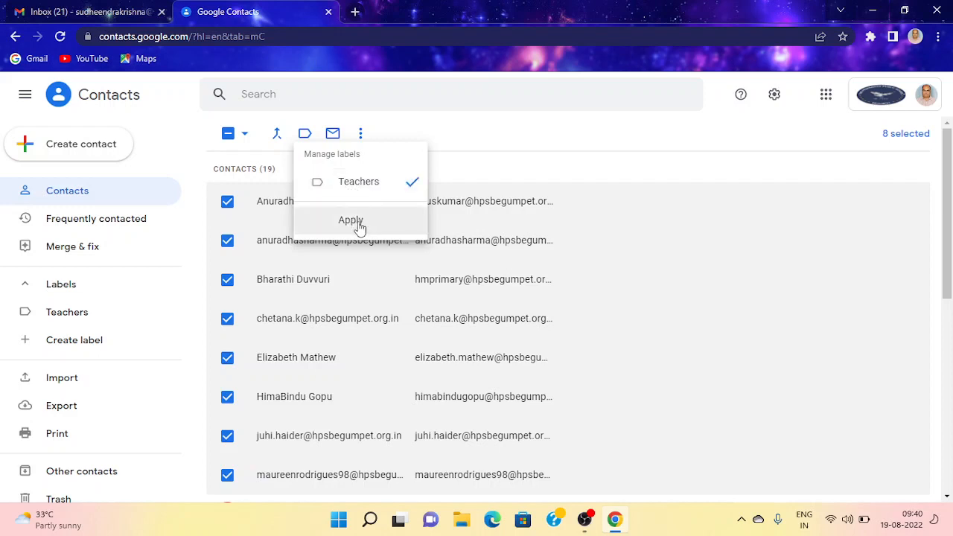
{"action": "left_click", "coordinate": [359, 223]}
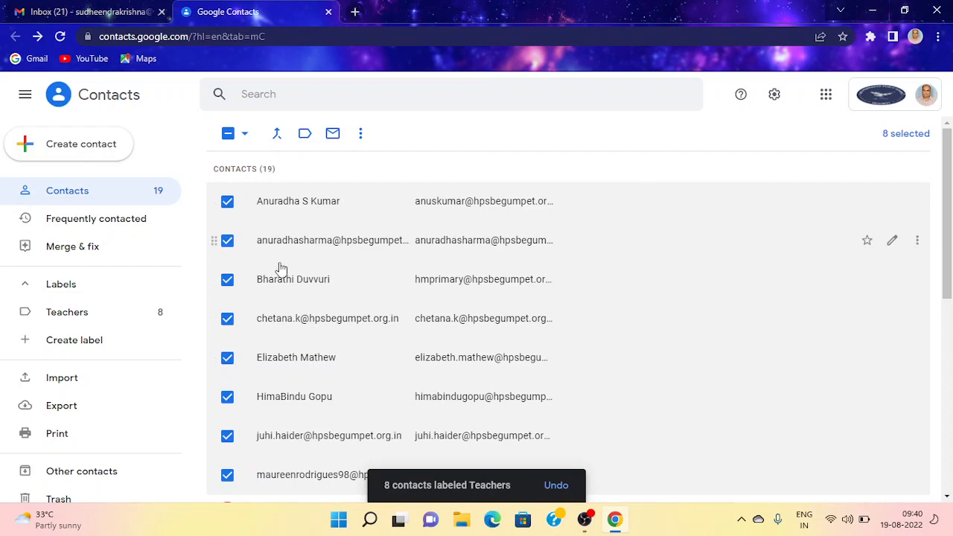
Step: View the eight Teachers contacts, then start a new message in the Gmail tab
{"action": "left_click", "coordinate": [86, 317]}
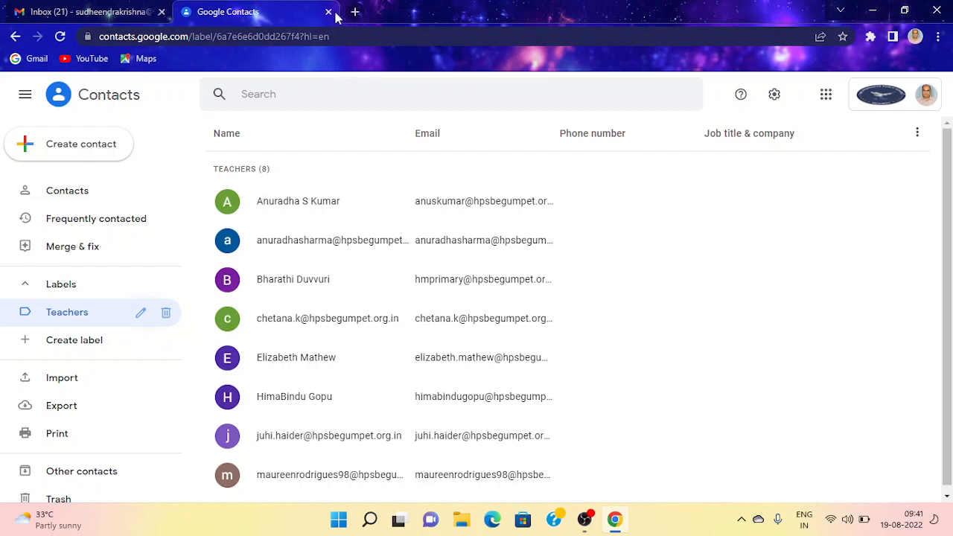
{"action": "left_click", "coordinate": [106, 13]}
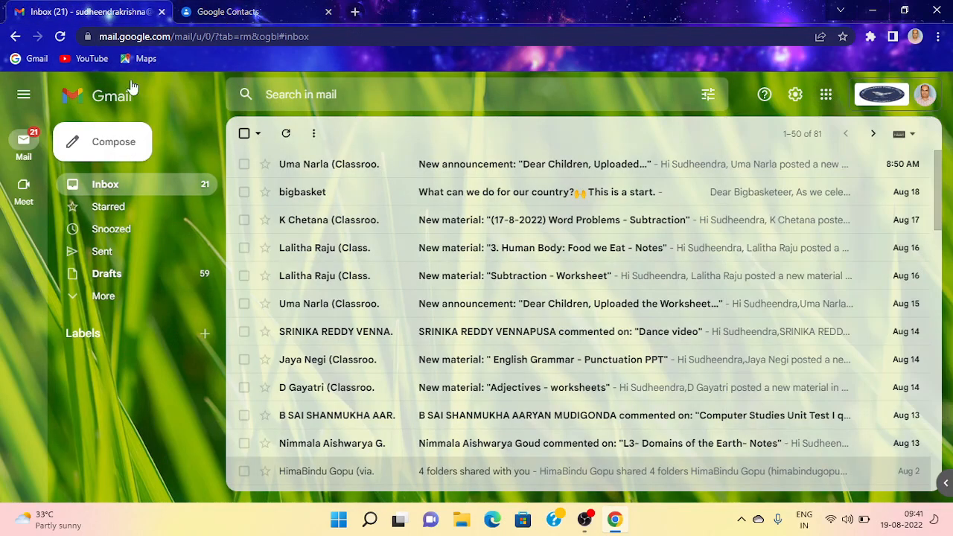
{"action": "left_click", "coordinate": [119, 140]}
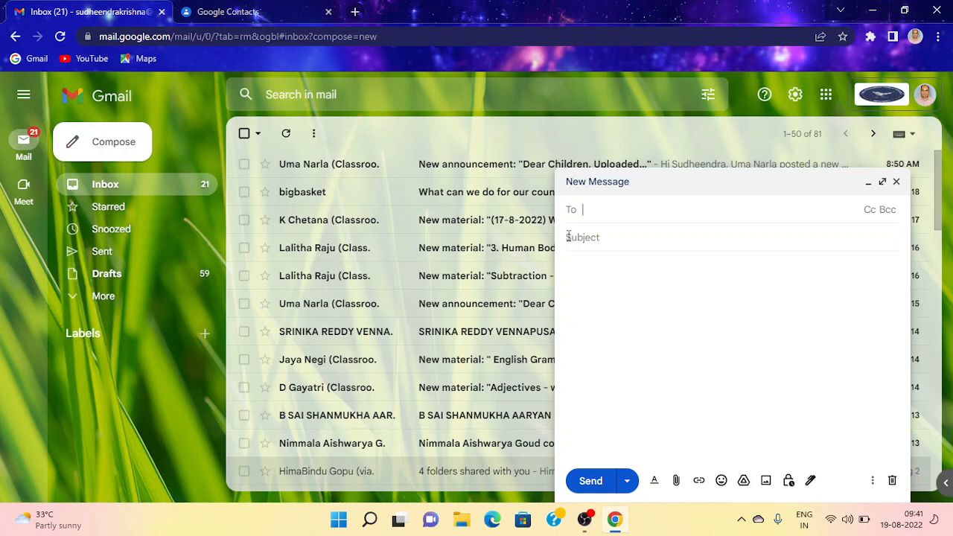
Step: Address the new message to the Teachers group, then close the draft
{"action": "type", "text": "Te"}
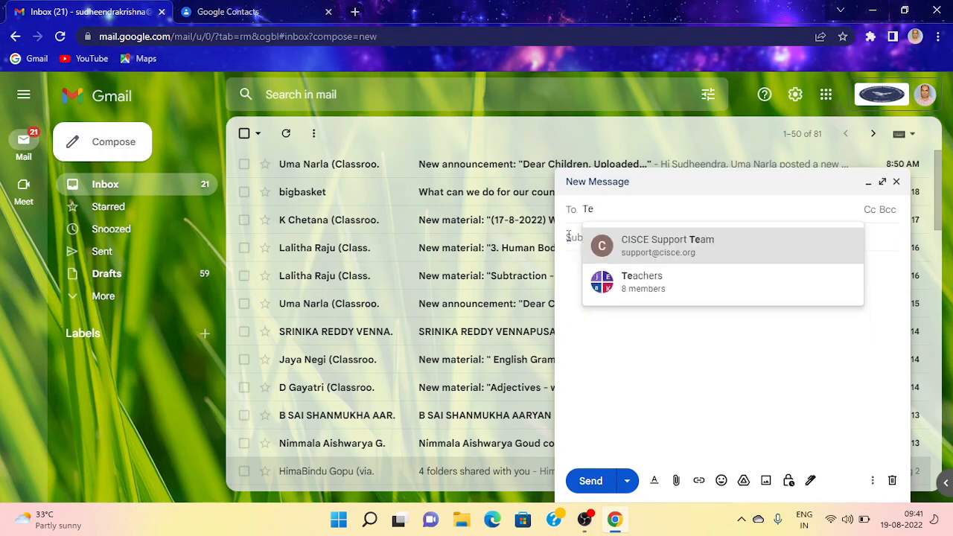
{"action": "left_click", "coordinate": [638, 291]}
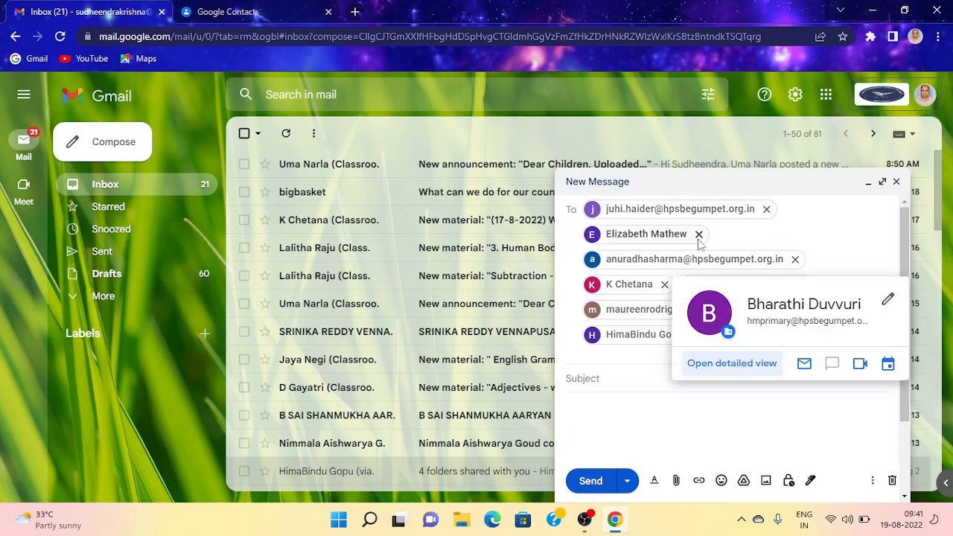
{"action": "left_click", "coordinate": [629, 376]}
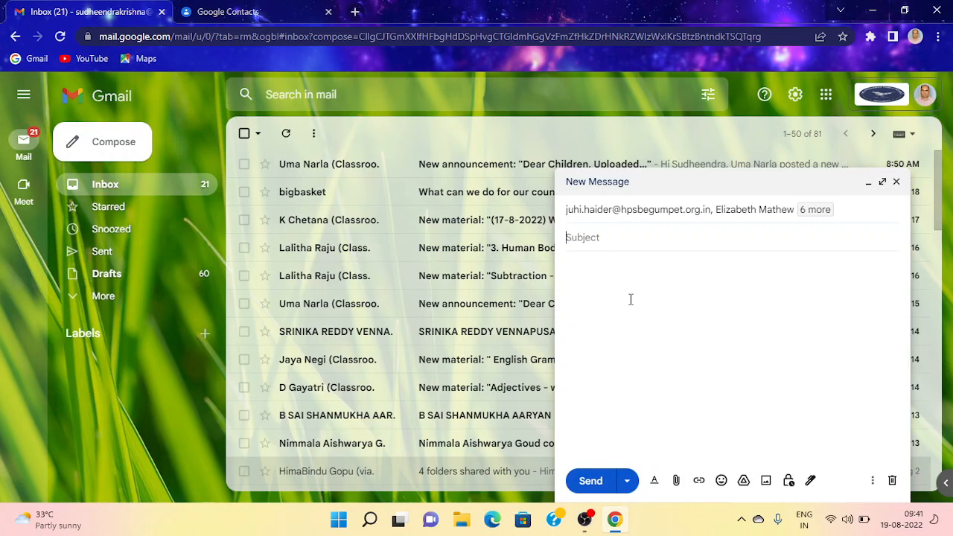
{"action": "left_click", "coordinate": [896, 181]}
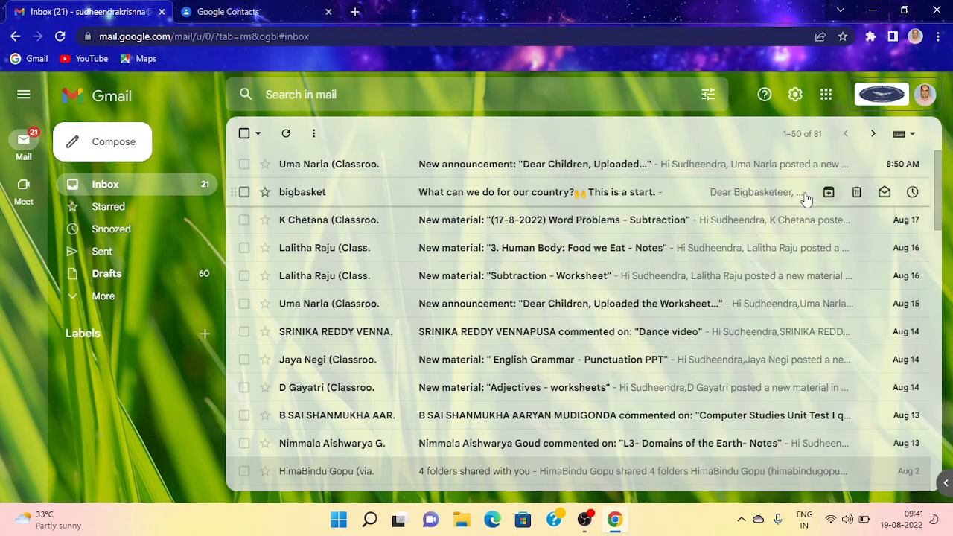
Step: Rename the Teachers label to 'Krishna' in Google Contacts
{"action": "left_click", "coordinate": [257, 12]}
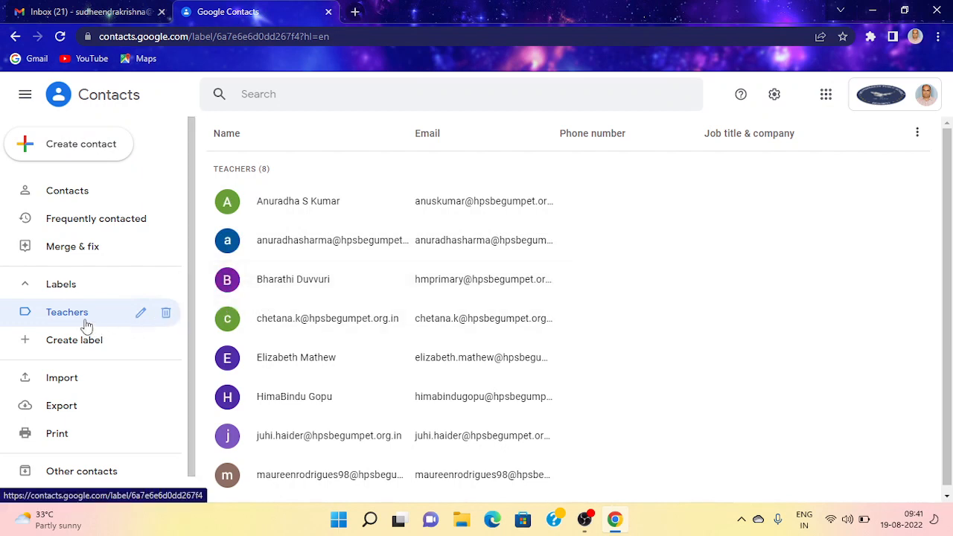
{"action": "left_click", "coordinate": [141, 313]}
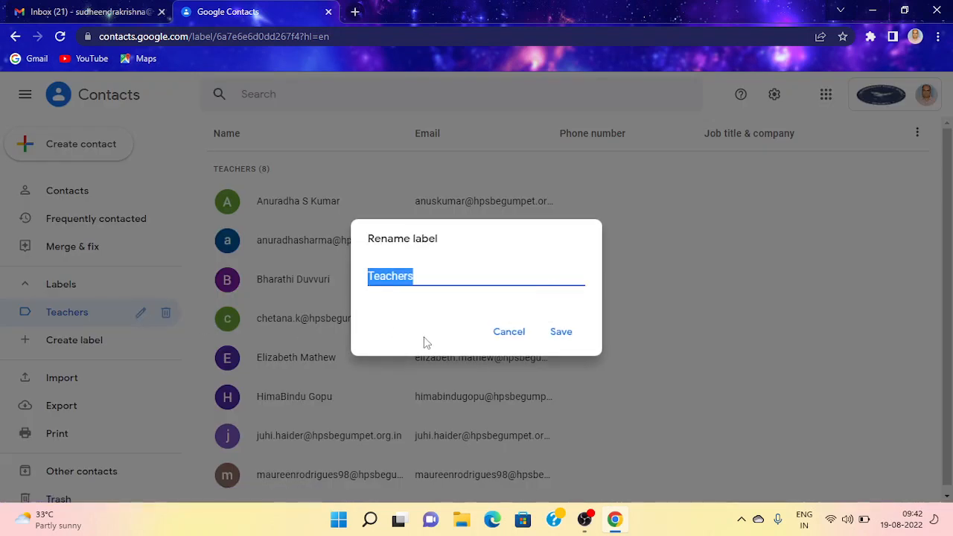
{"action": "type", "text": "Kris"}
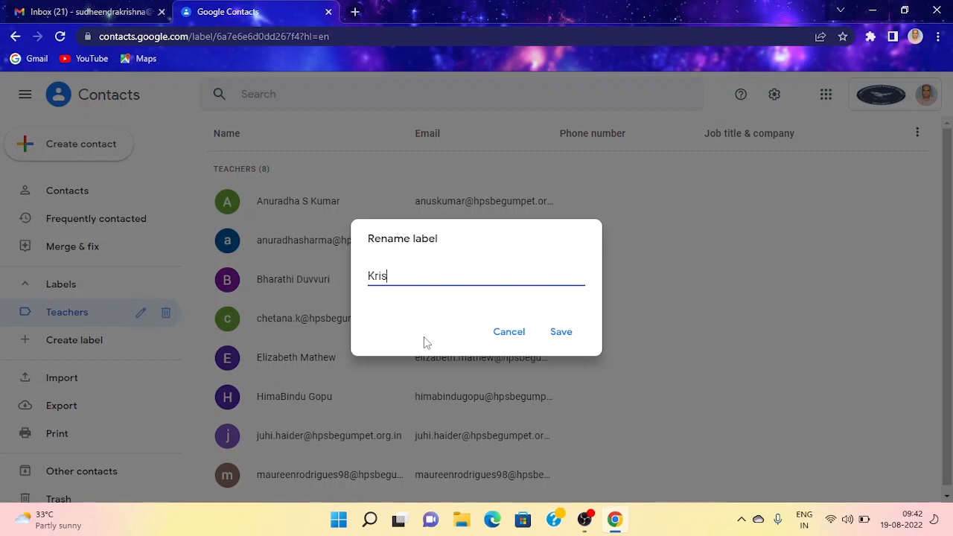
{"action": "type", "text": "hna"}
{"action": "left_click", "coordinate": [570, 332]}
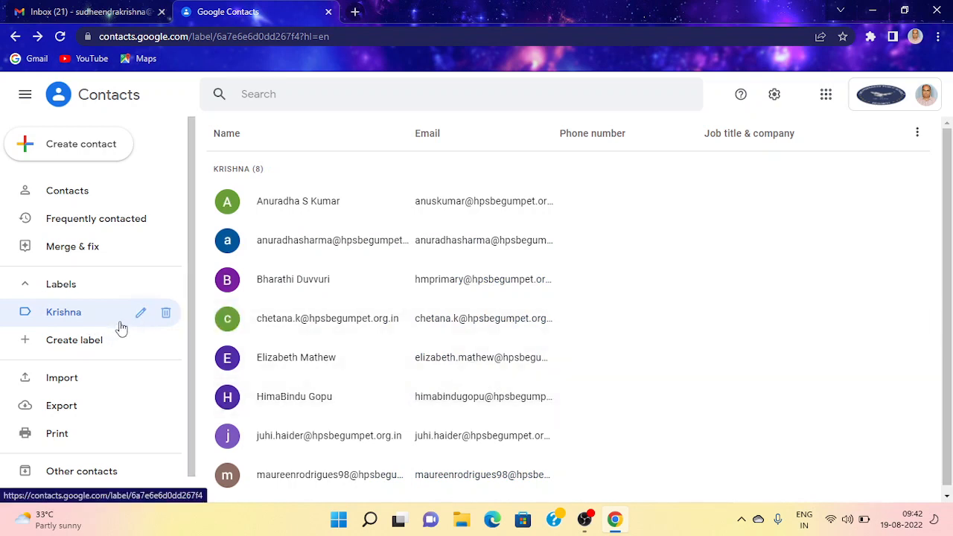
{"action": "left_click", "coordinate": [166, 317]}
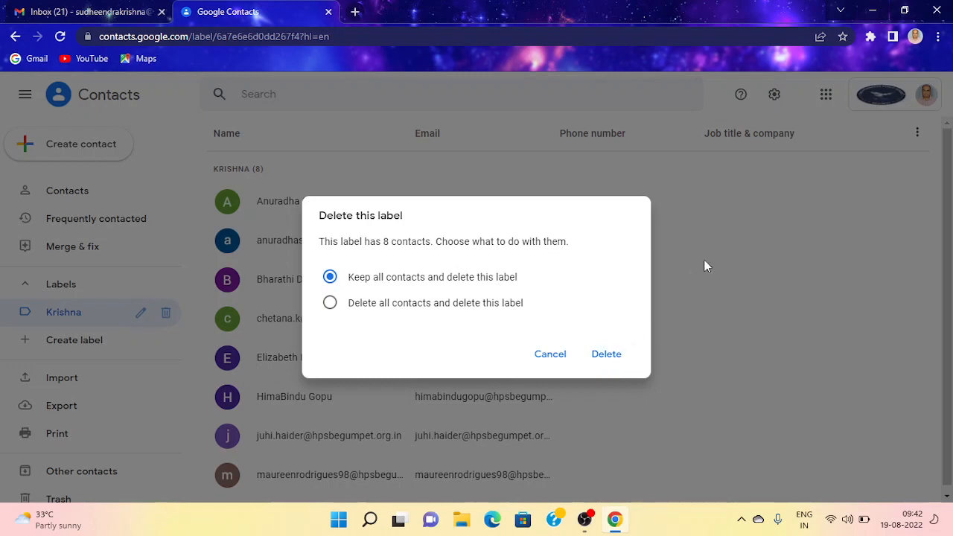
{"action": "left_click", "coordinate": [659, 135]}
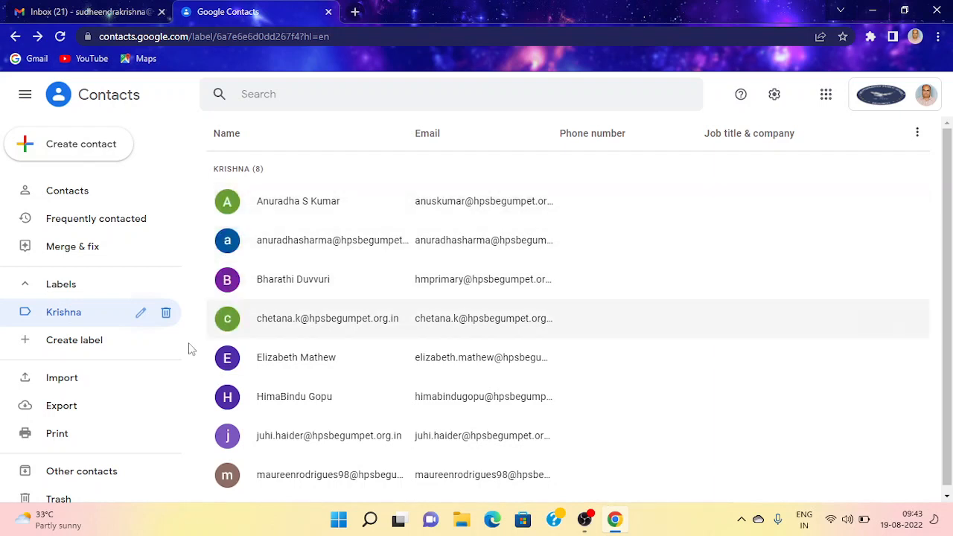
Step: Create two new empty labels, 'Raja' and 'Rahul'
{"action": "left_click", "coordinate": [109, 341]}
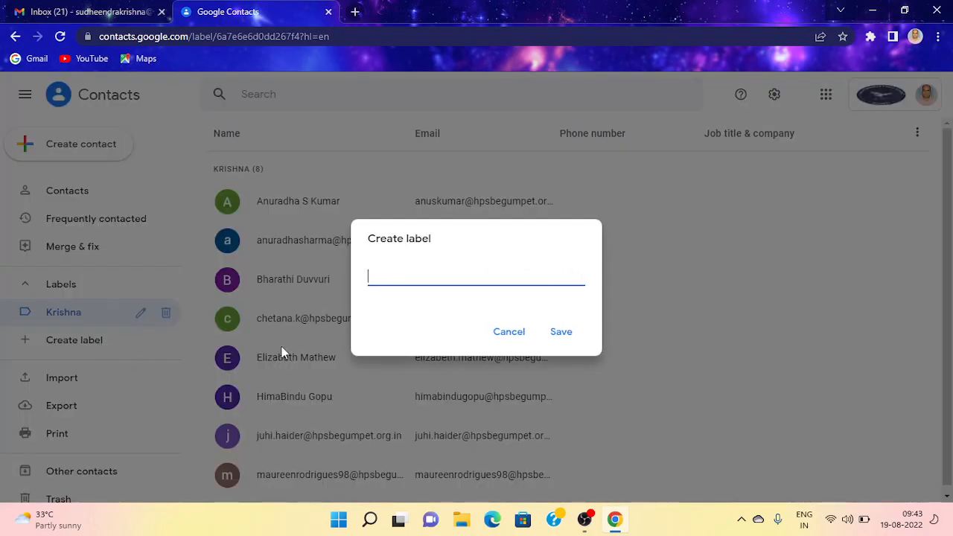
{"action": "type", "text": "Raja"}
{"action": "left_click", "coordinate": [558, 332]}
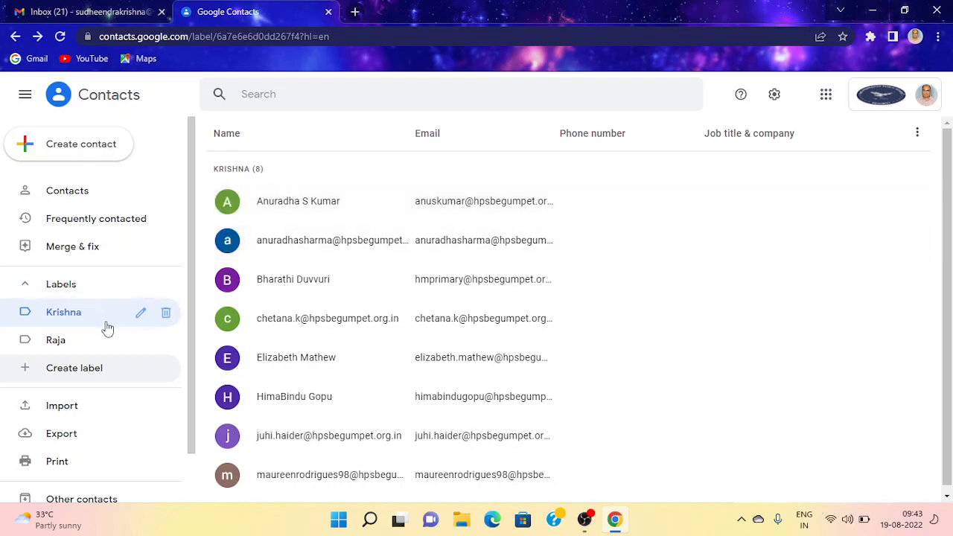
{"action": "left_click", "coordinate": [61, 368]}
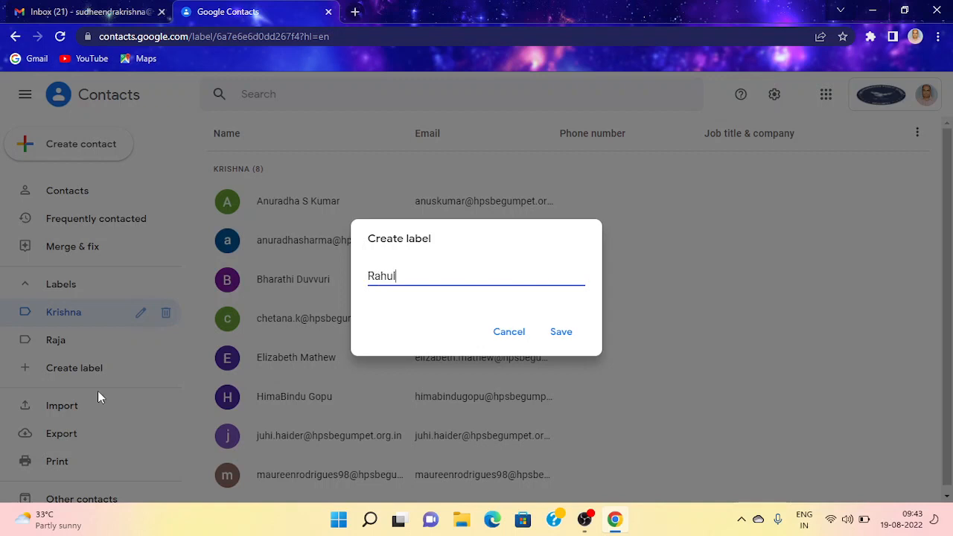
{"action": "left_click", "coordinate": [557, 334]}
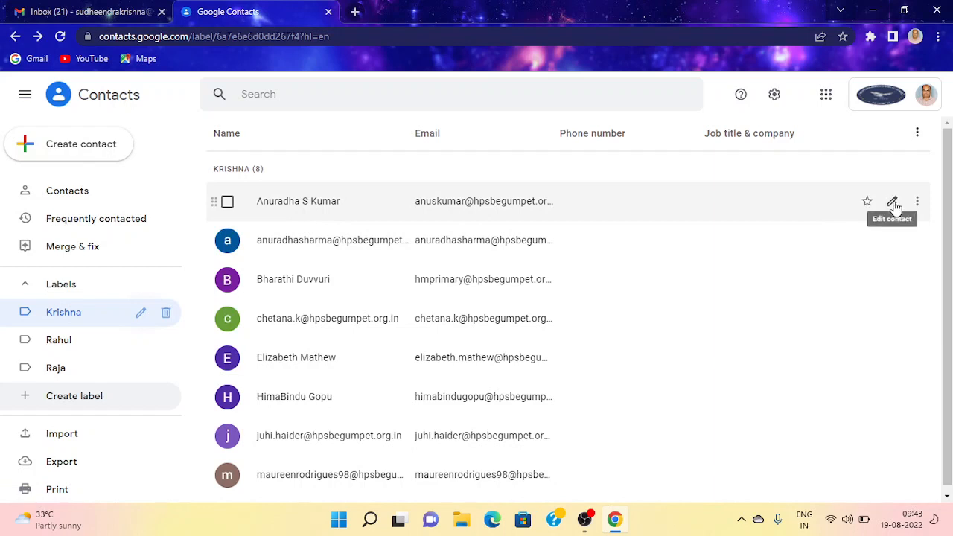
{"action": "left_click", "coordinate": [894, 204]}
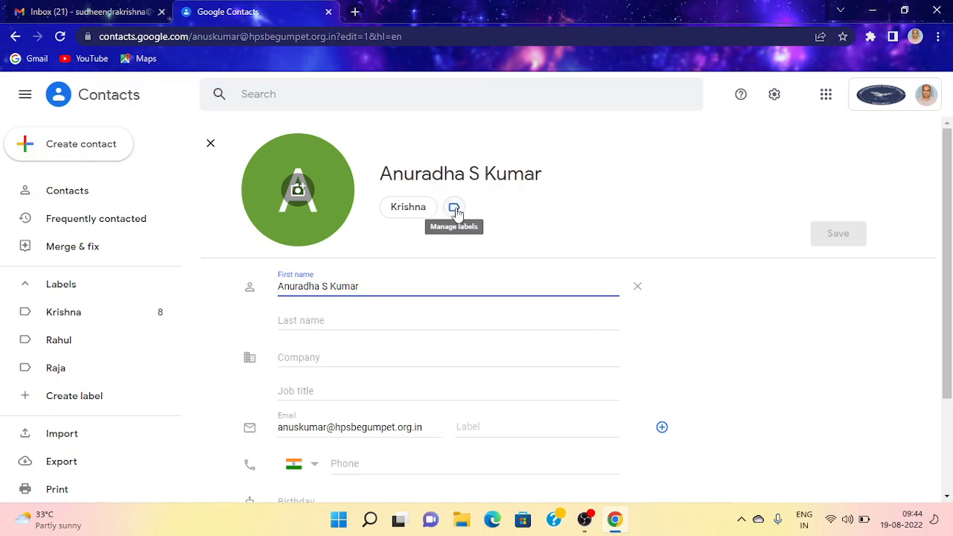
{"action": "left_click", "coordinate": [456, 212]}
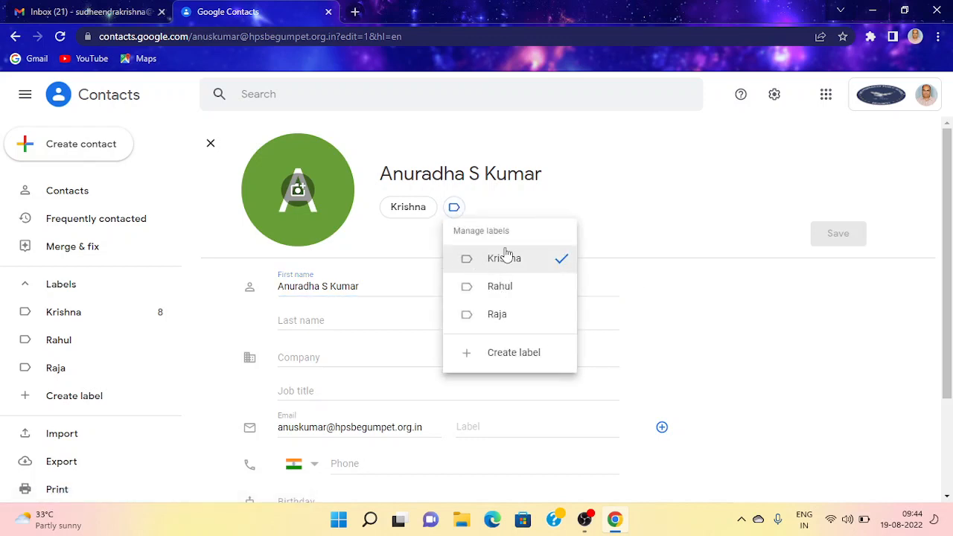
{"action": "left_click", "coordinate": [523, 296]}
{"action": "left_click", "coordinate": [505, 359]}
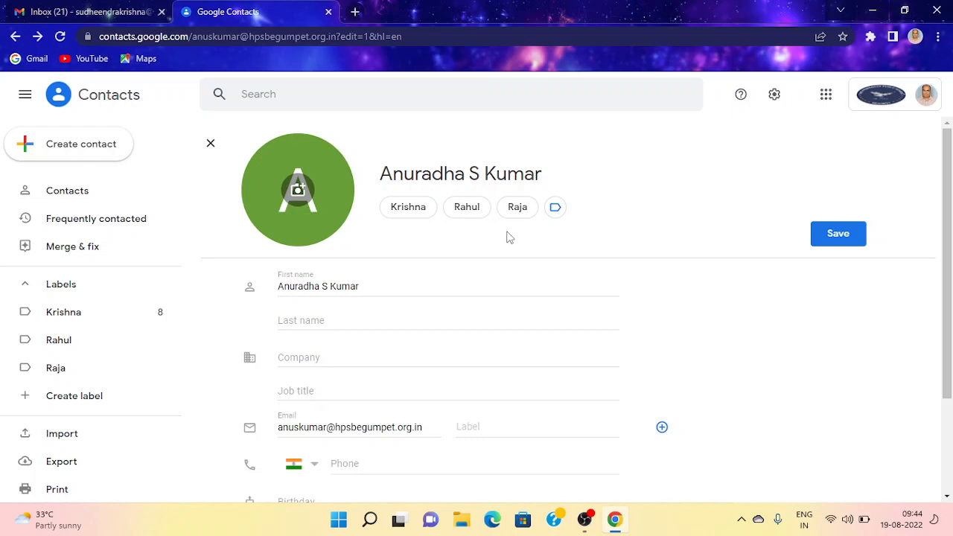
{"action": "left_click", "coordinate": [212, 146]}
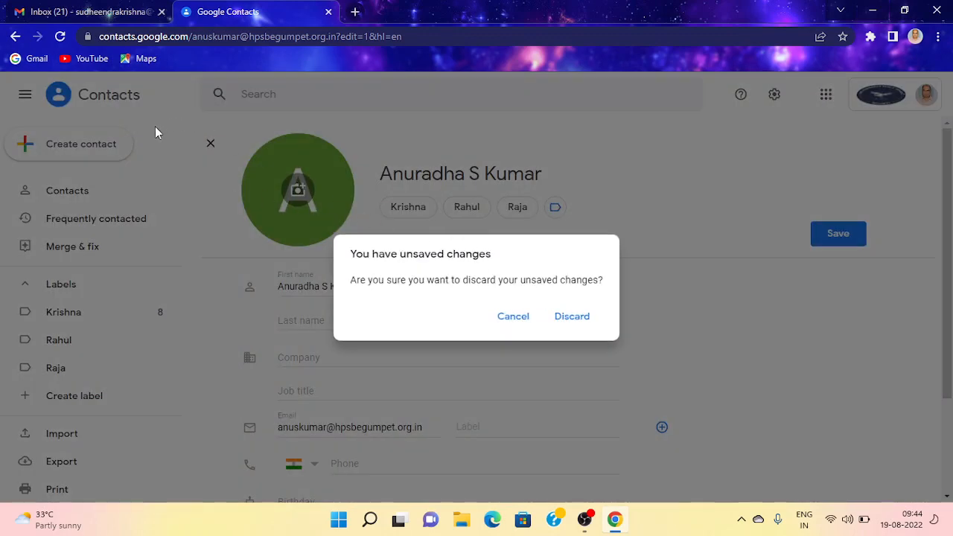
{"action": "left_click", "coordinate": [512, 316]}
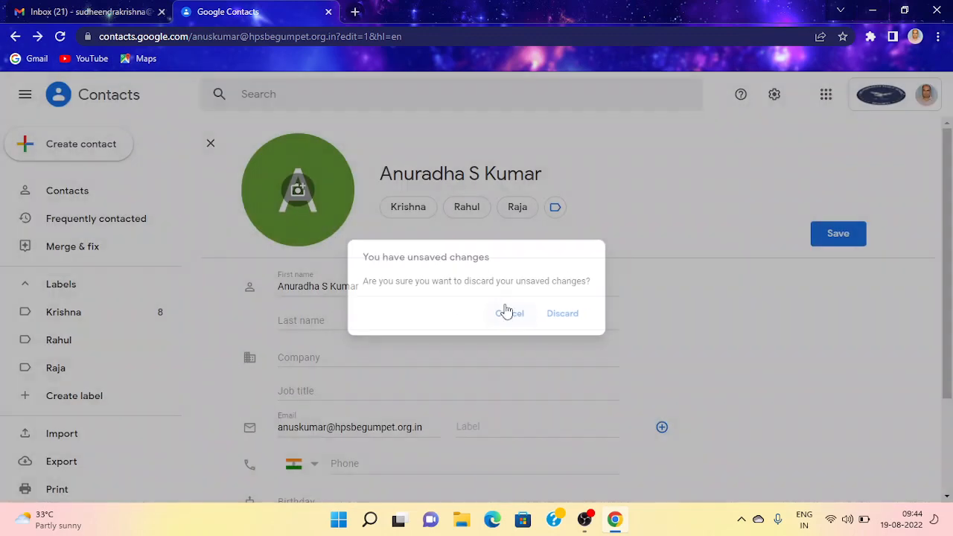
{"action": "left_click", "coordinate": [15, 36]}
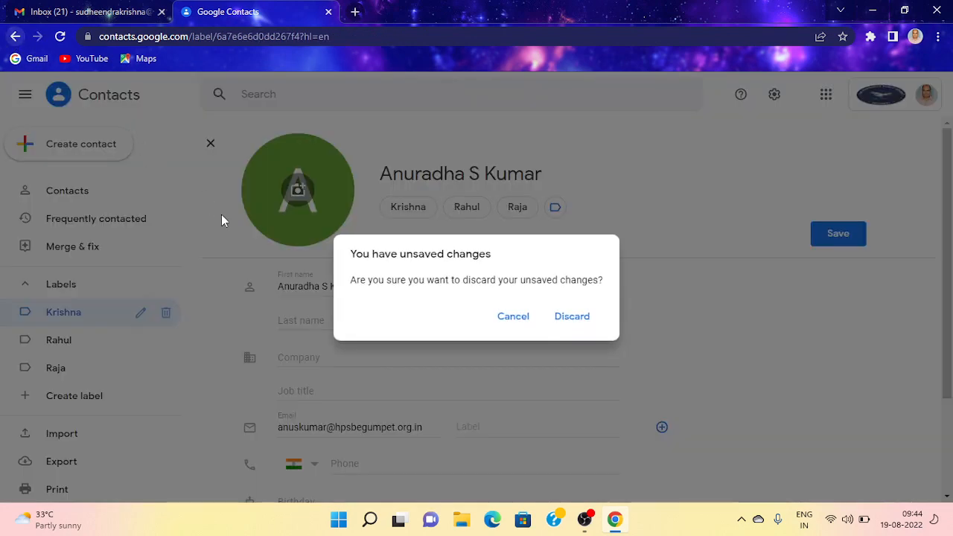
{"action": "left_click", "coordinate": [564, 326]}
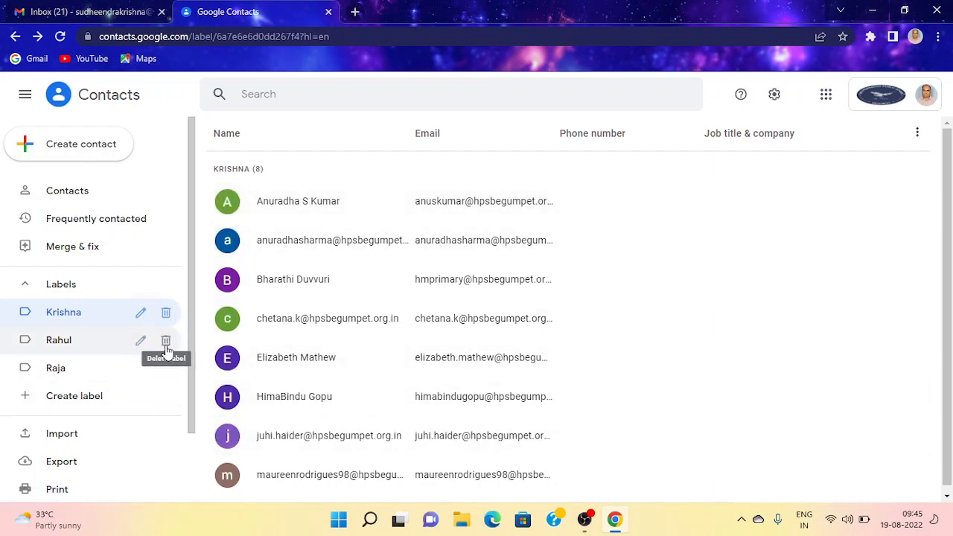
{"action": "left_click", "coordinate": [166, 341]}
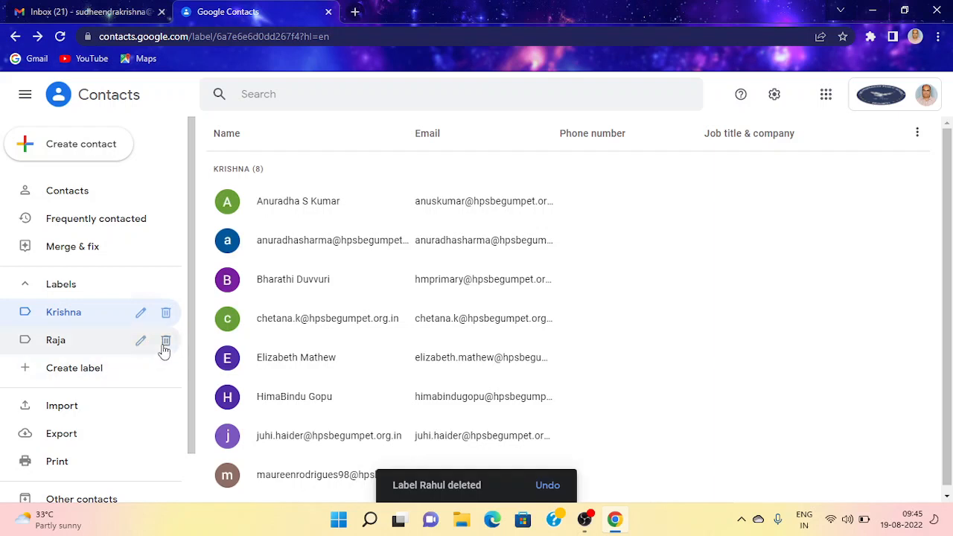
{"action": "left_click", "coordinate": [164, 342]}
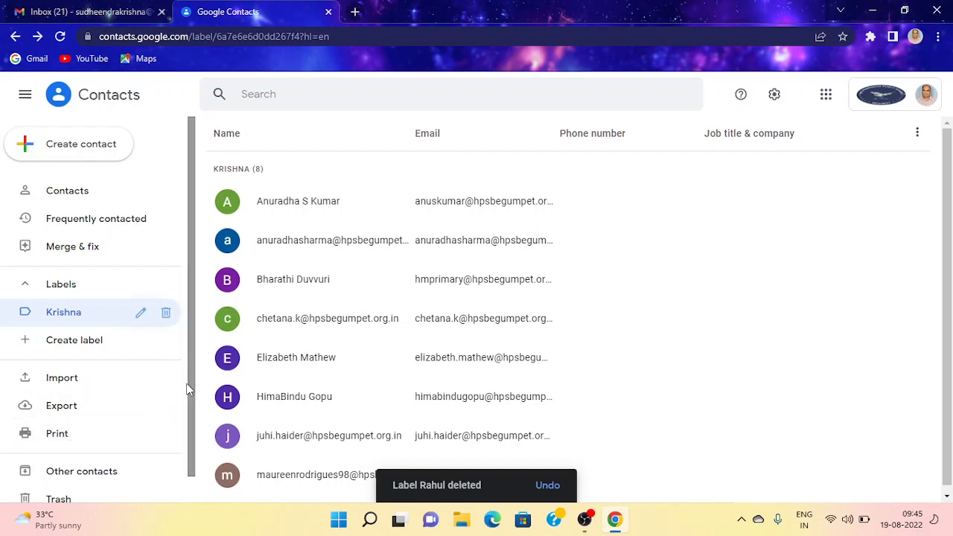
{"action": "scroll", "coordinate": [188, 388], "scroll_direction": "down", "scroll_amount": 1}
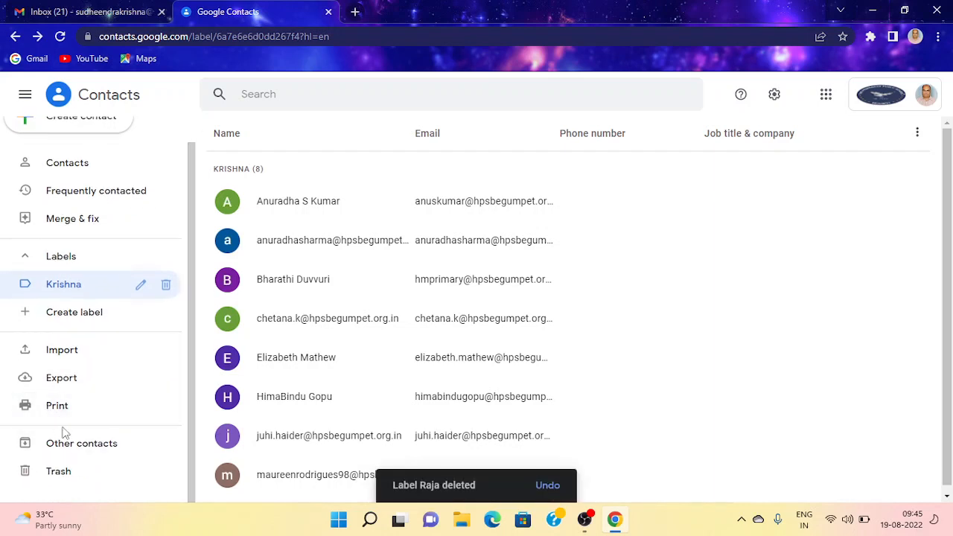
Step: Check that Trash is empty, go back to the Krishna label, and minimize Chrome
{"action": "left_click", "coordinate": [69, 481]}
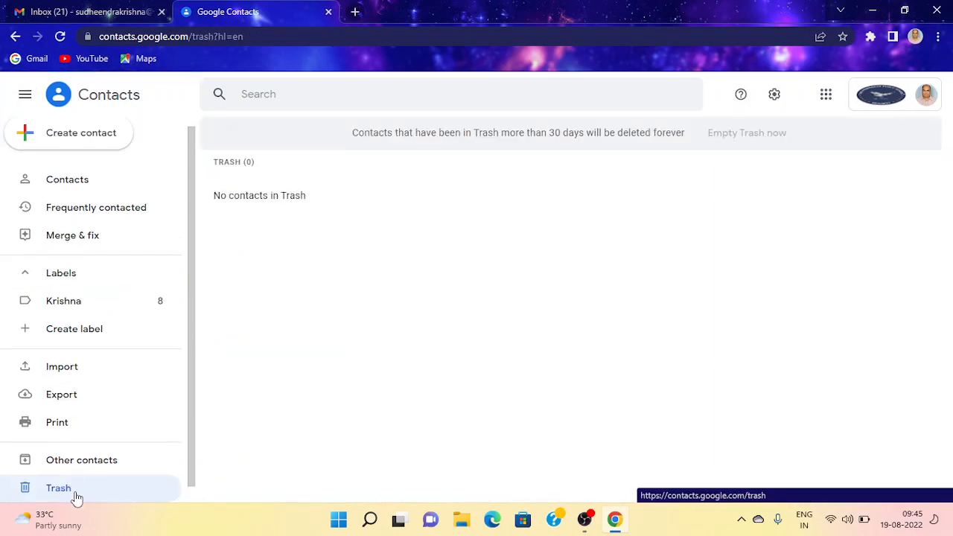
{"action": "left_click", "coordinate": [80, 301]}
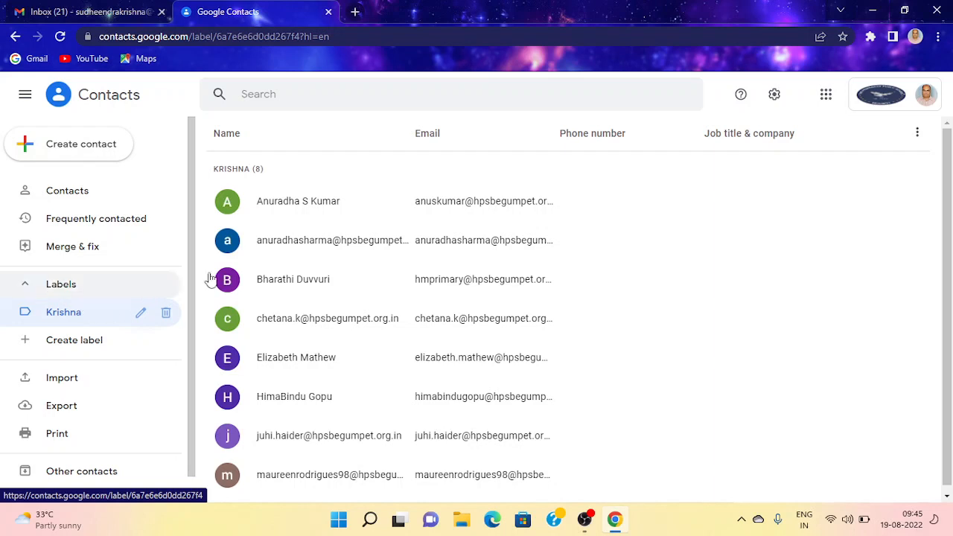
{"action": "left_click", "coordinate": [876, 11]}
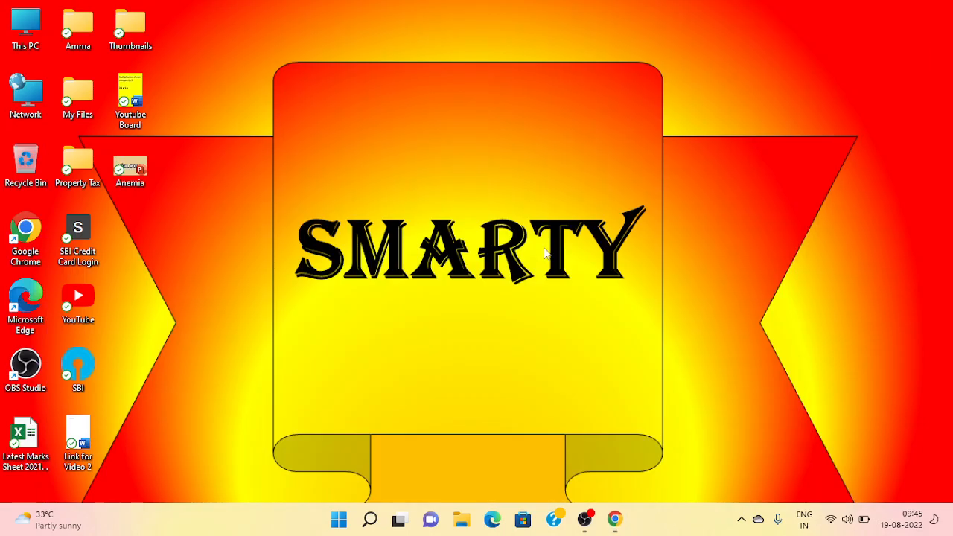